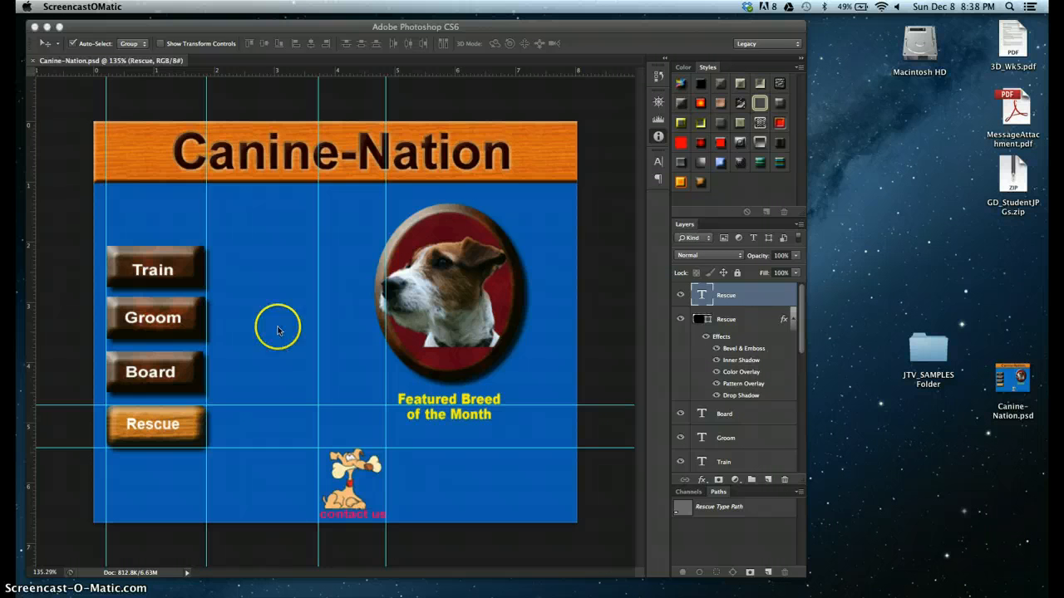
Draw a slice of about 118 by 49 px around the Train button with the Slice tool.
{"action": "left_click", "coordinate": [303, 32]}
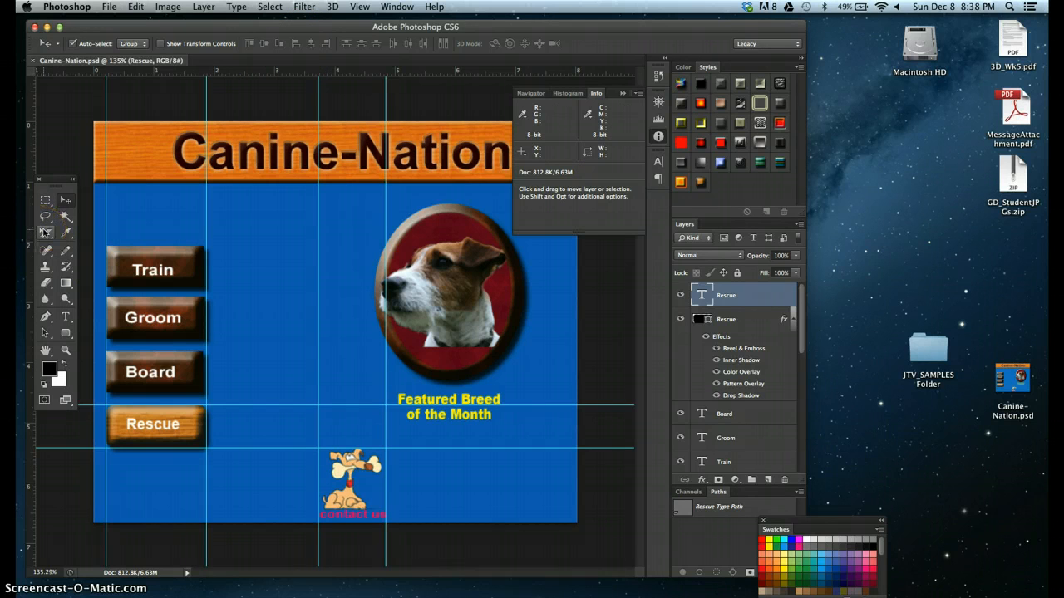
{"action": "left_click", "coordinate": [46, 232]}
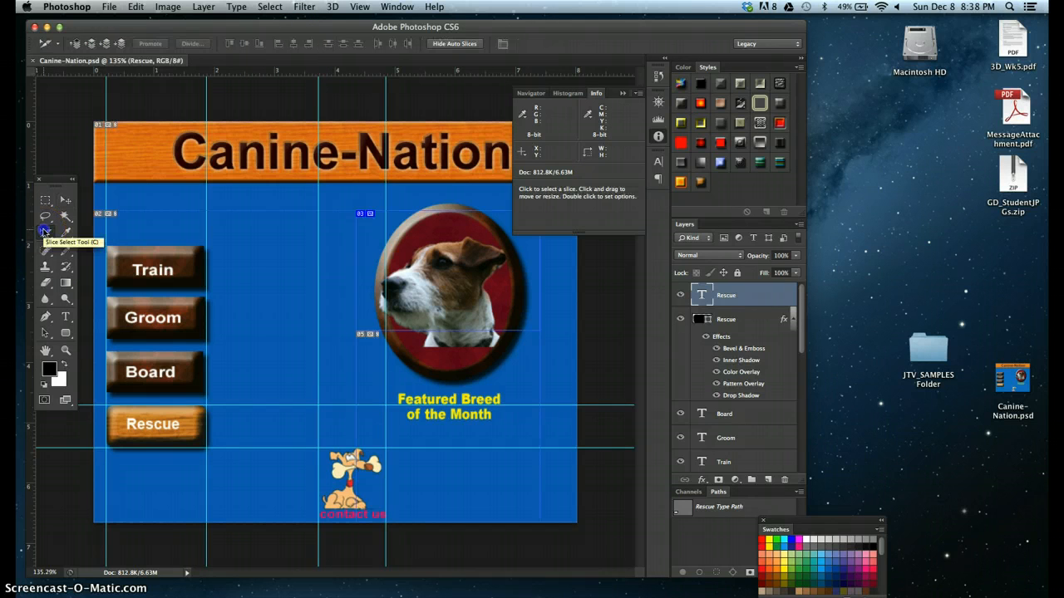
{"action": "left_click", "coordinate": [45, 231]}
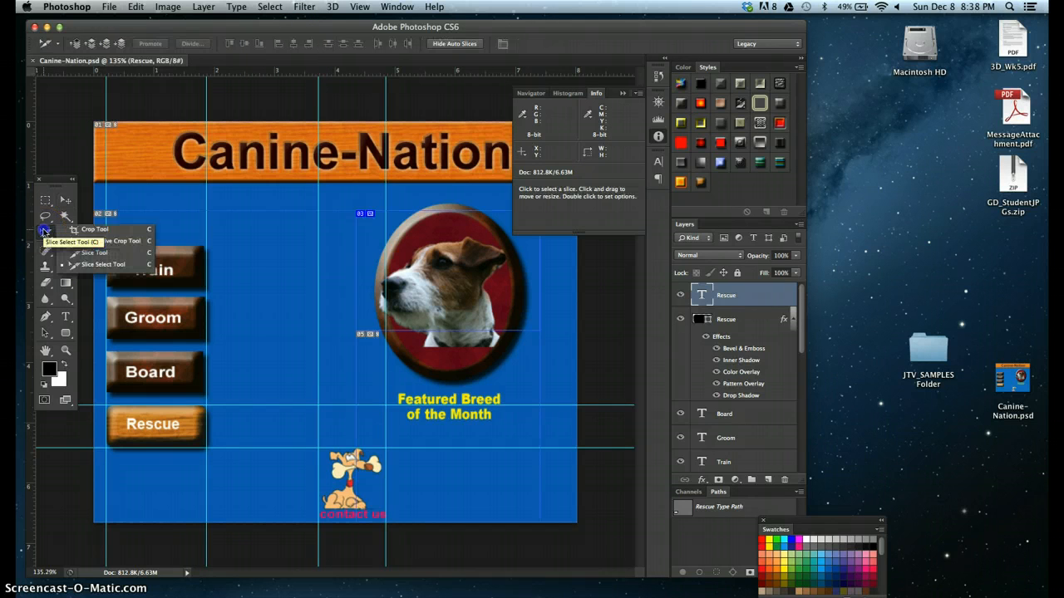
{"action": "left_click", "coordinate": [91, 253]}
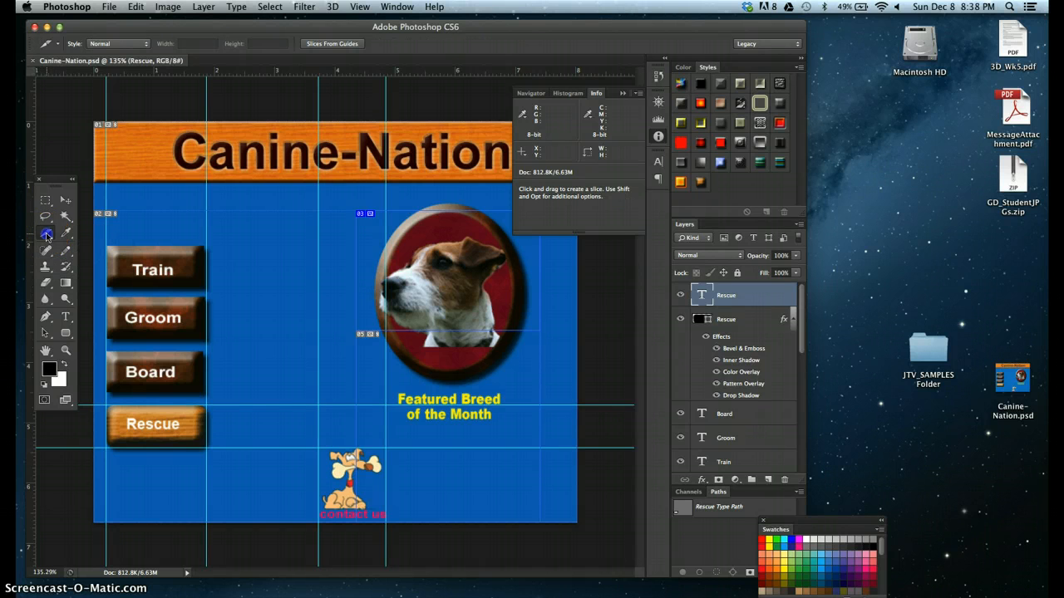
{"action": "left_click", "coordinate": [46, 232]}
{"action": "left_click", "coordinate": [66, 232]}
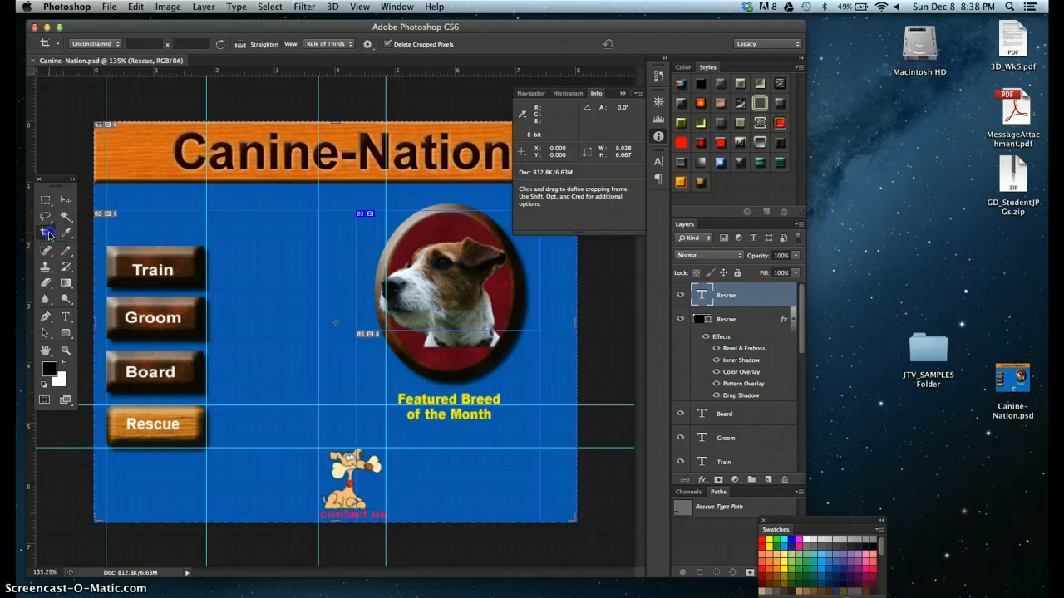
{"action": "left_click", "coordinate": [48, 235]}
{"action": "left_click", "coordinate": [83, 253]}
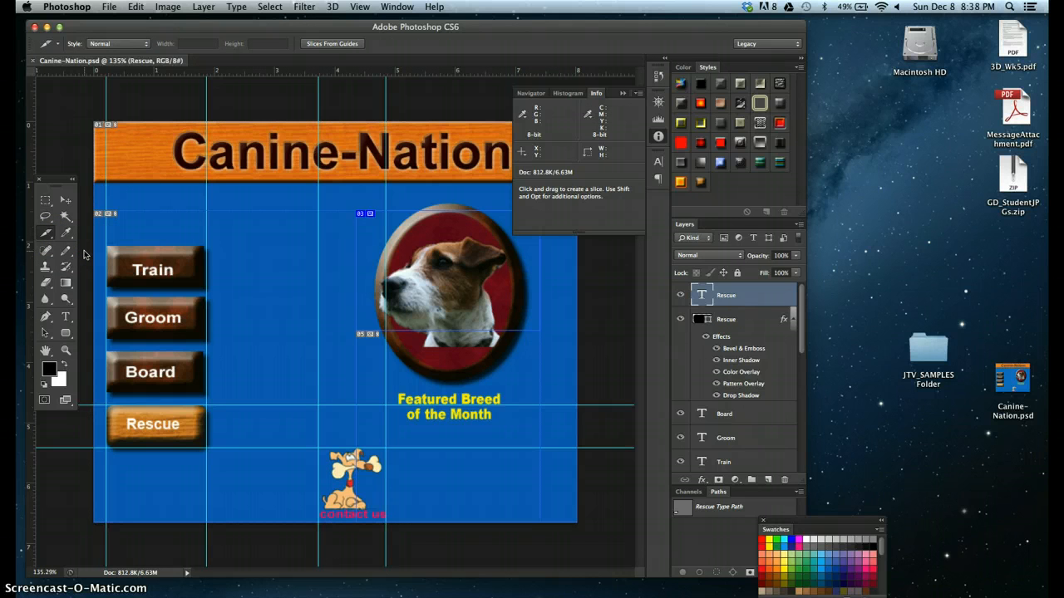
{"action": "left_click", "coordinate": [110, 244]}
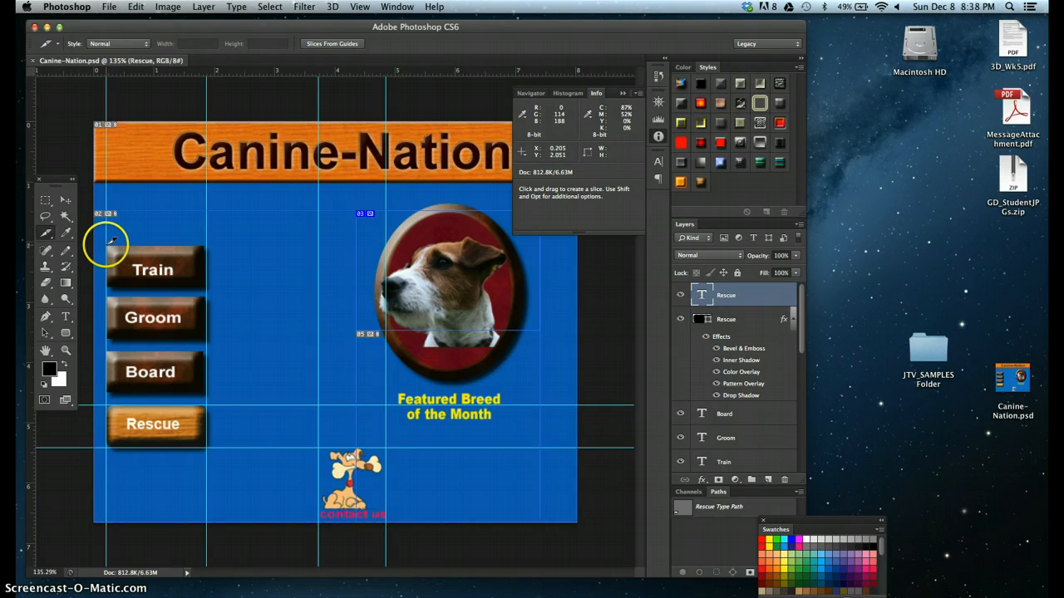
{"action": "left_click_drag", "start_coordinate": [109, 243], "coordinate": [208, 286]}
{"action": "left_click", "coordinate": [44, 231]}
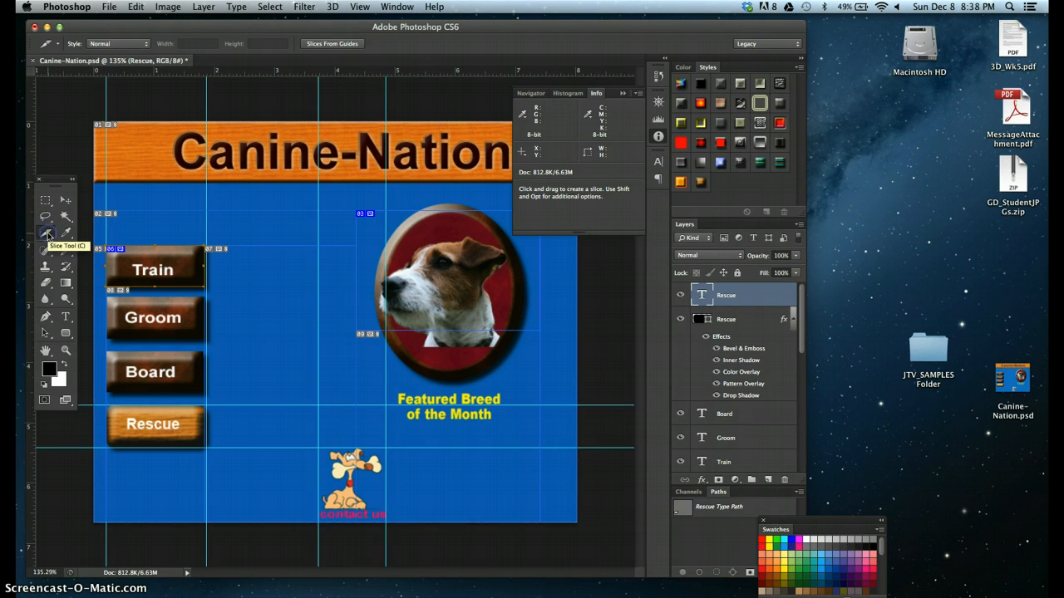
Set the Train button slice's Y position to 150 in its slice options, keeping the slice type as Image.
{"action": "double_click", "coordinate": [122, 252]}
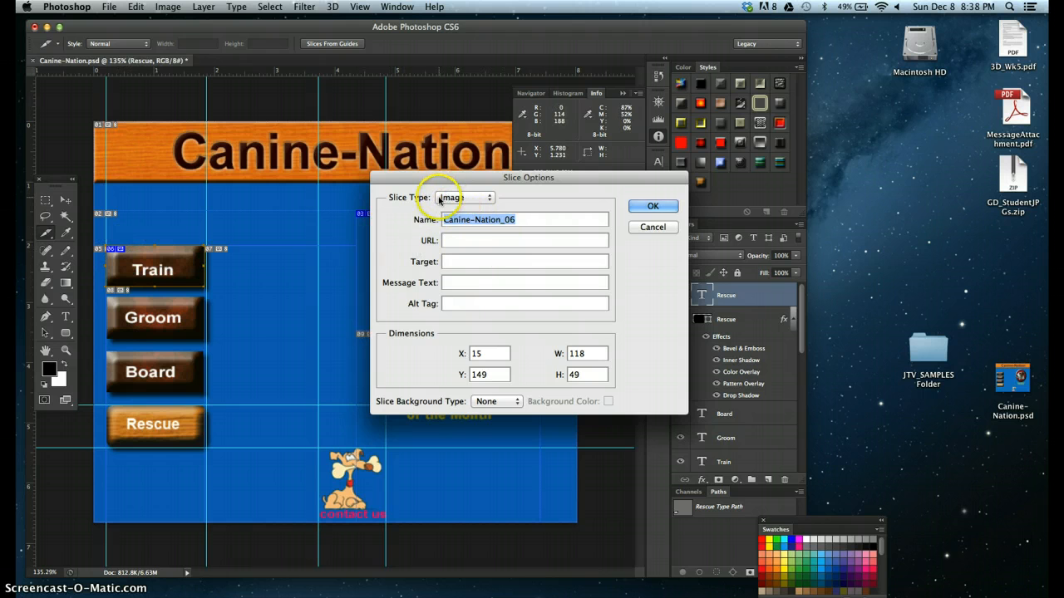
{"action": "left_click", "coordinate": [464, 197]}
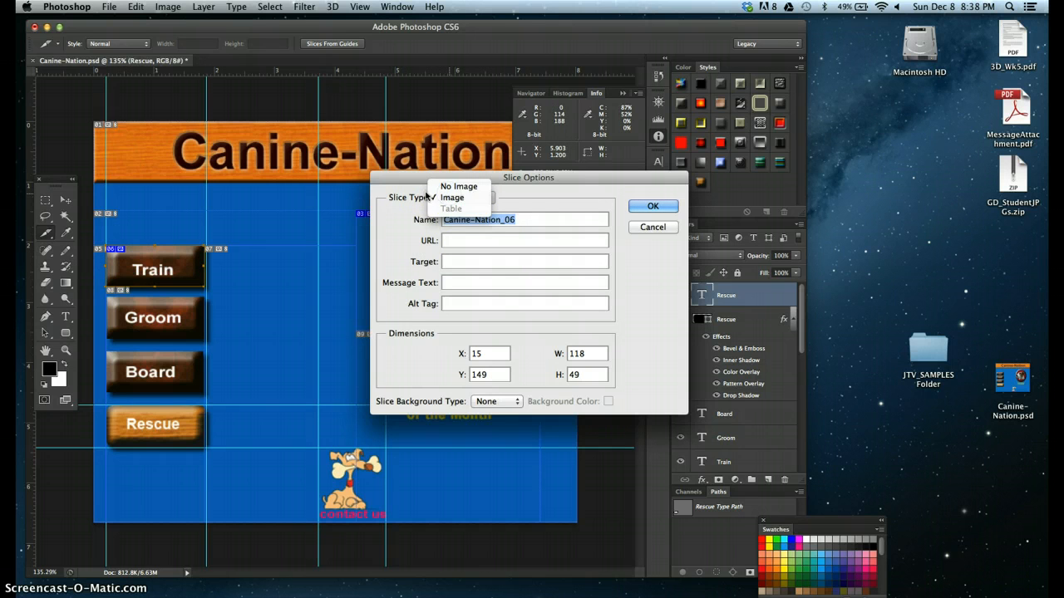
{"action": "left_click", "coordinate": [400, 224]}
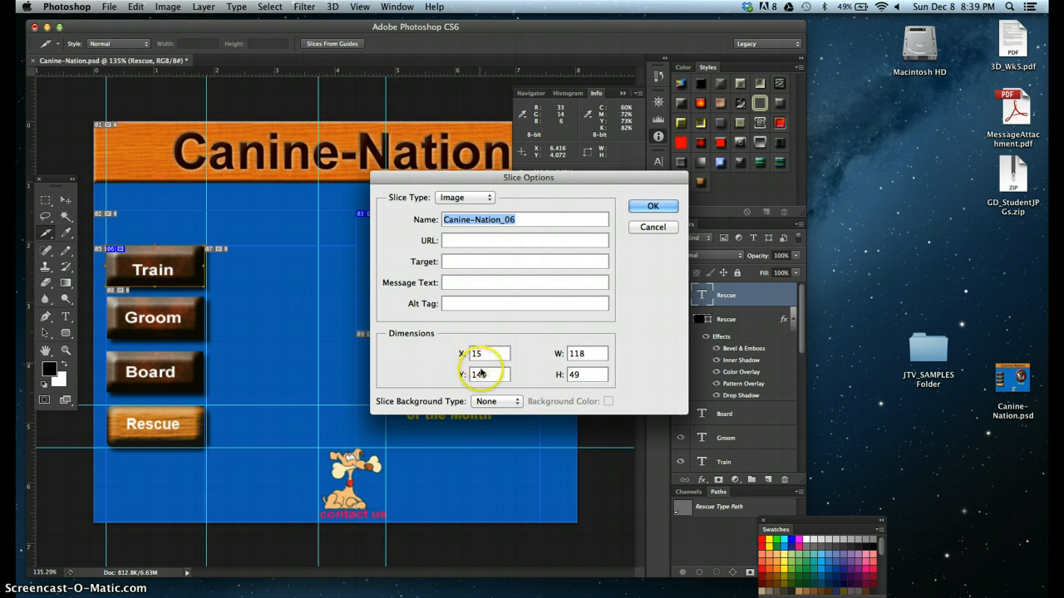
{"action": "left_click", "coordinate": [486, 374]}
{"action": "key", "text": "BackSpace"}
{"action": "key", "text": "BackSpace"}
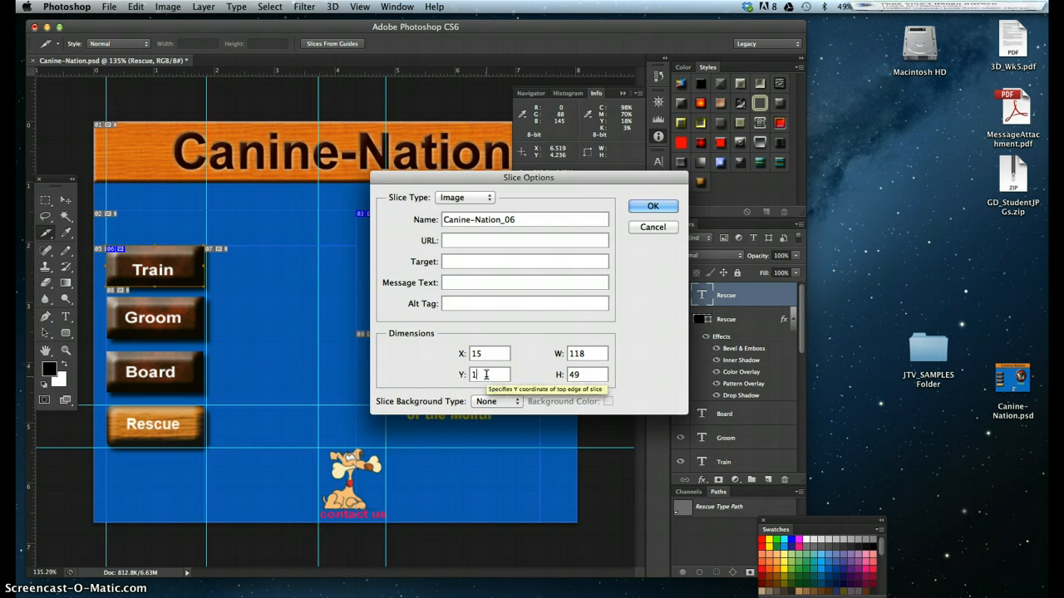
{"action": "type", "text": "50"}
{"action": "left_click", "coordinate": [459, 357]}
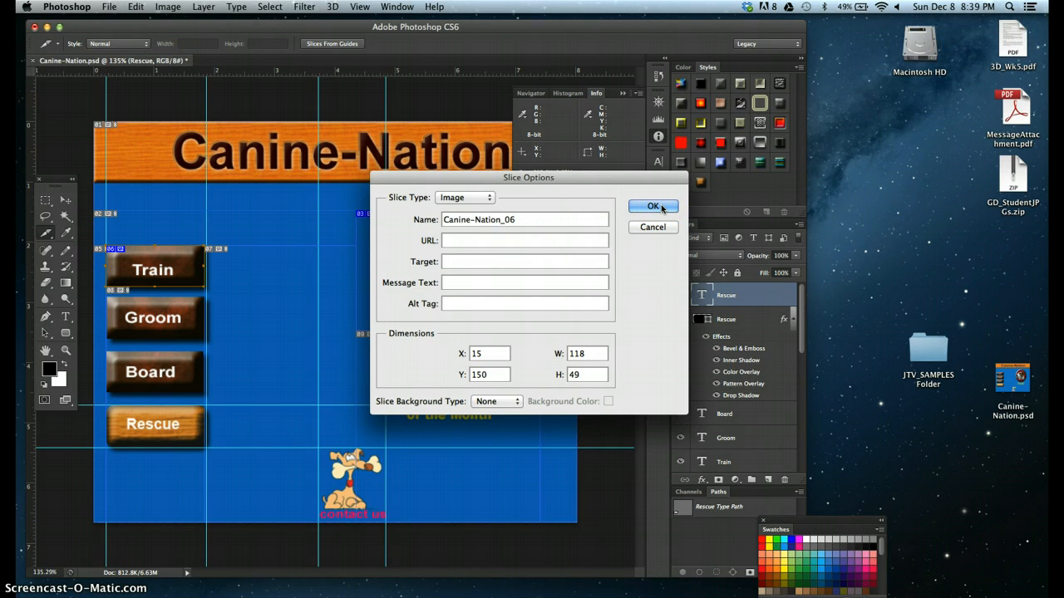
{"action": "left_click", "coordinate": [662, 207]}
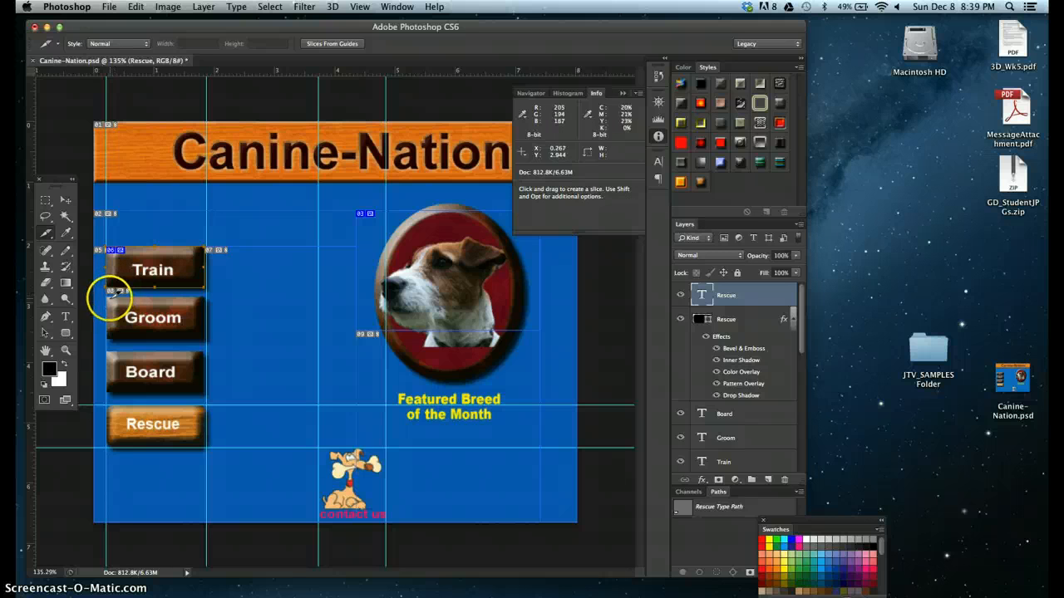
Draw a slice of about 117 by 50 px around the Groom button and set its X position to 15.
{"action": "left_click_drag", "start_coordinate": [108, 291], "coordinate": [206, 339]}
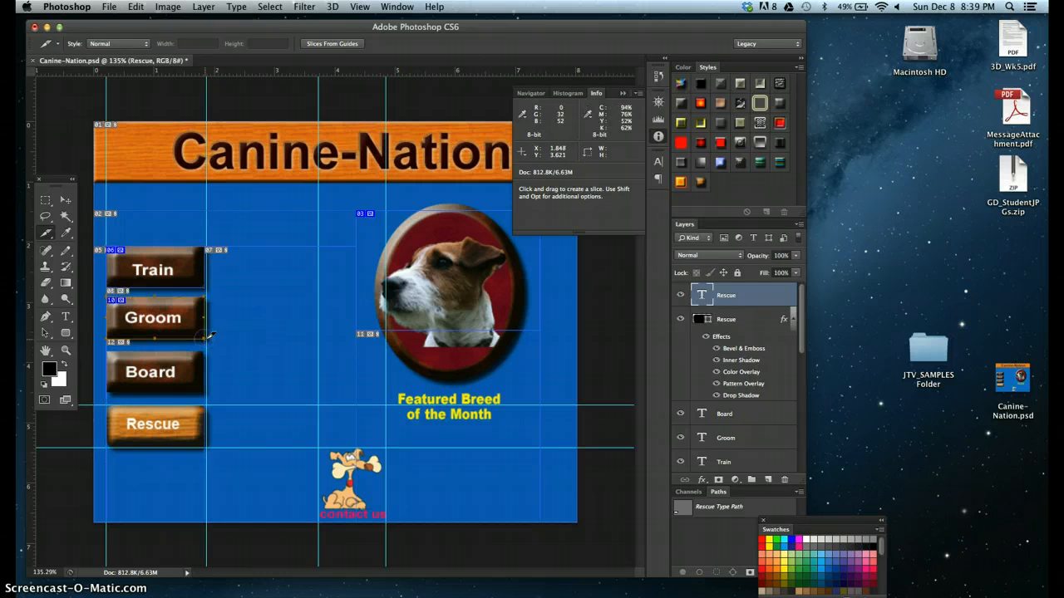
{"action": "double_click", "coordinate": [122, 302]}
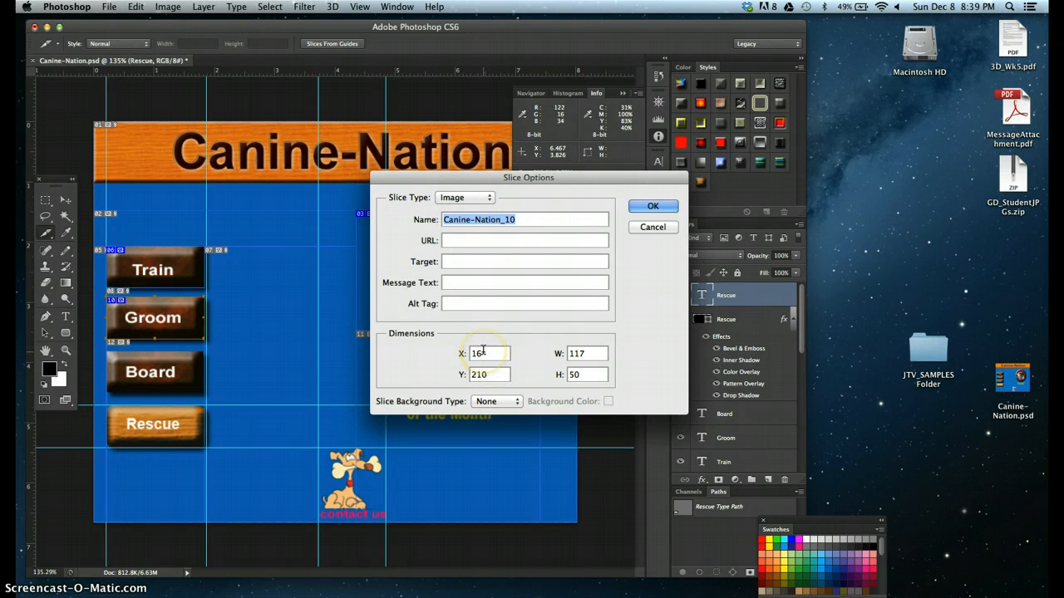
{"action": "left_click", "coordinate": [483, 353]}
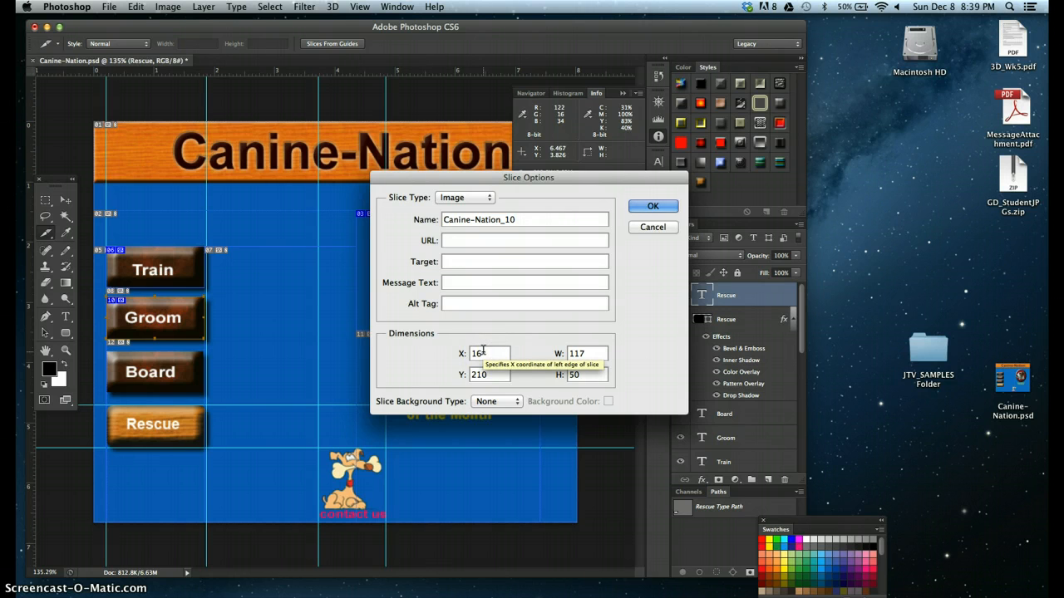
{"action": "key", "text": "BackSpace"}
{"action": "type", "text": "5"}
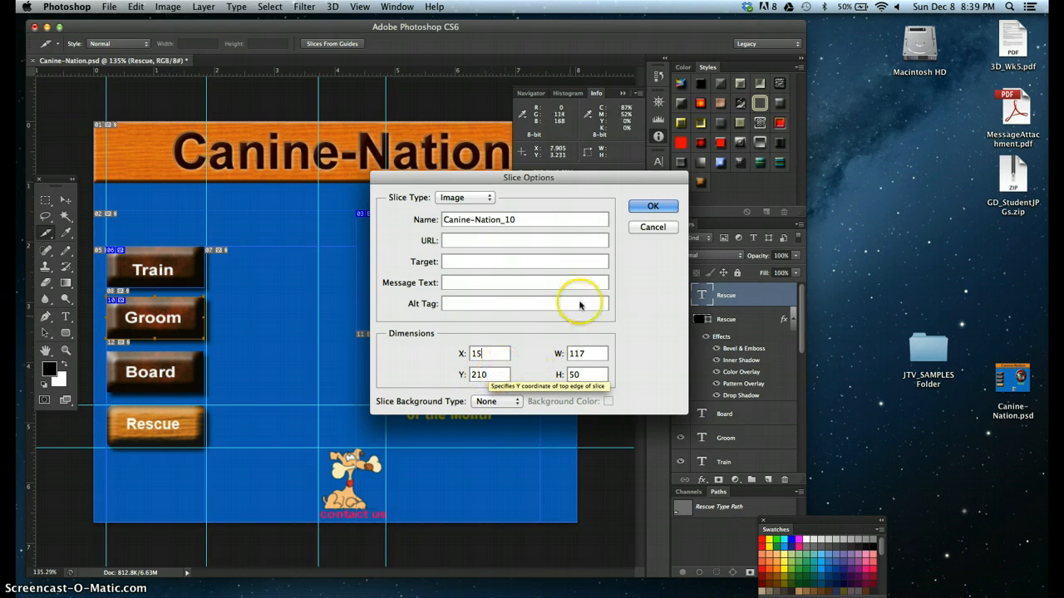
{"action": "left_click", "coordinate": [654, 207]}
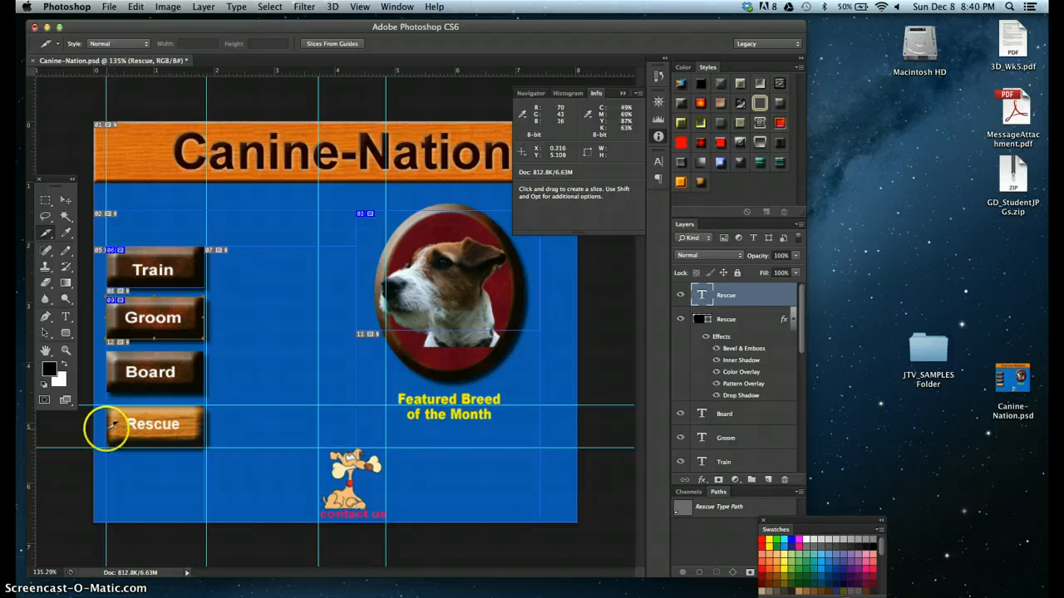
Draw a slice of about 117 by 49 px around the Board button and set its position to X 15, Y 275.
{"action": "left_click_drag", "start_coordinate": [109, 350], "coordinate": [206, 391]}
{"action": "double_click", "coordinate": [120, 355]}
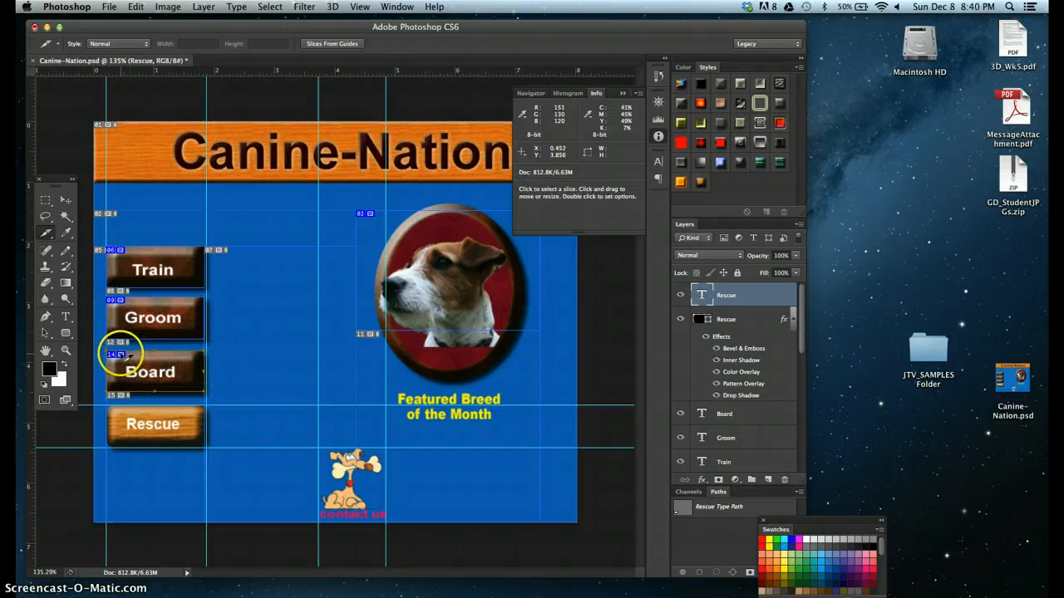
{"action": "left_click", "coordinate": [478, 355]}
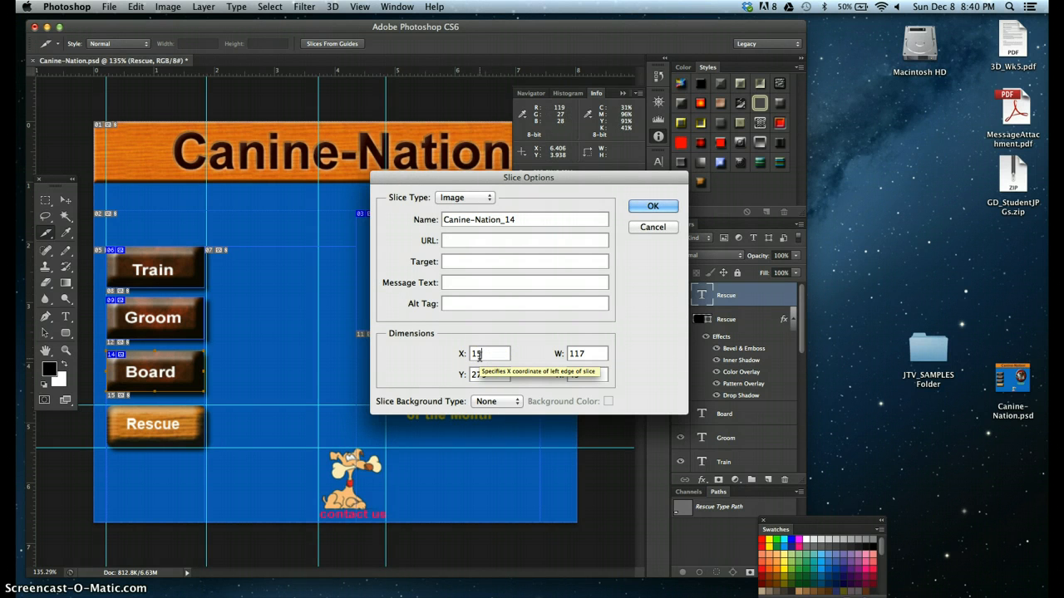
{"action": "left_click", "coordinate": [490, 374]}
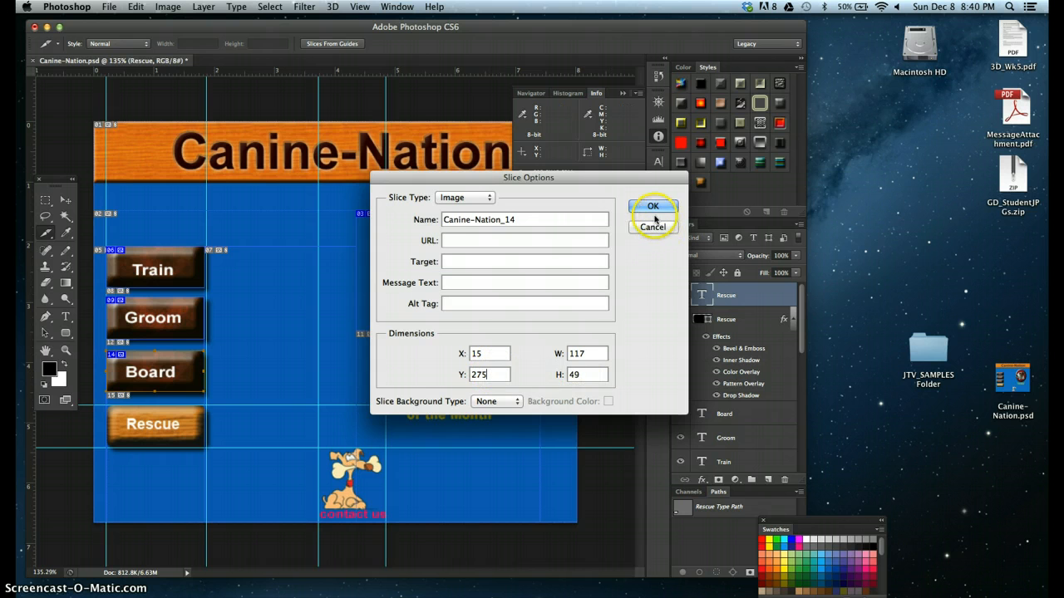
{"action": "left_click", "coordinate": [651, 208]}
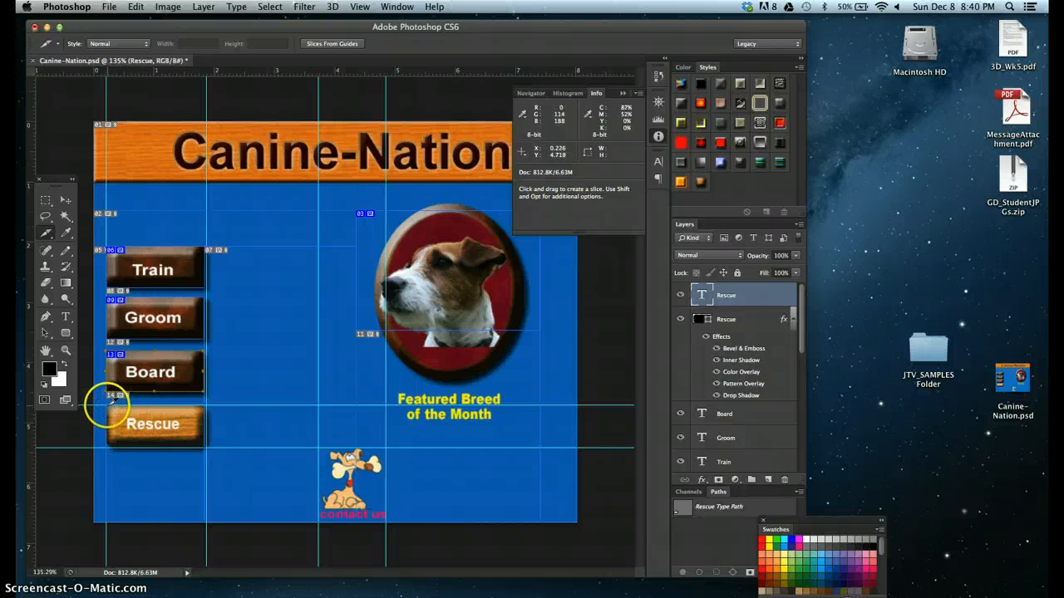
Draw a slice of about 119 by 49 px around the Rescue button and set its position to X 15, Y 340.
{"action": "left_click_drag", "start_coordinate": [108, 405], "coordinate": [207, 449]}
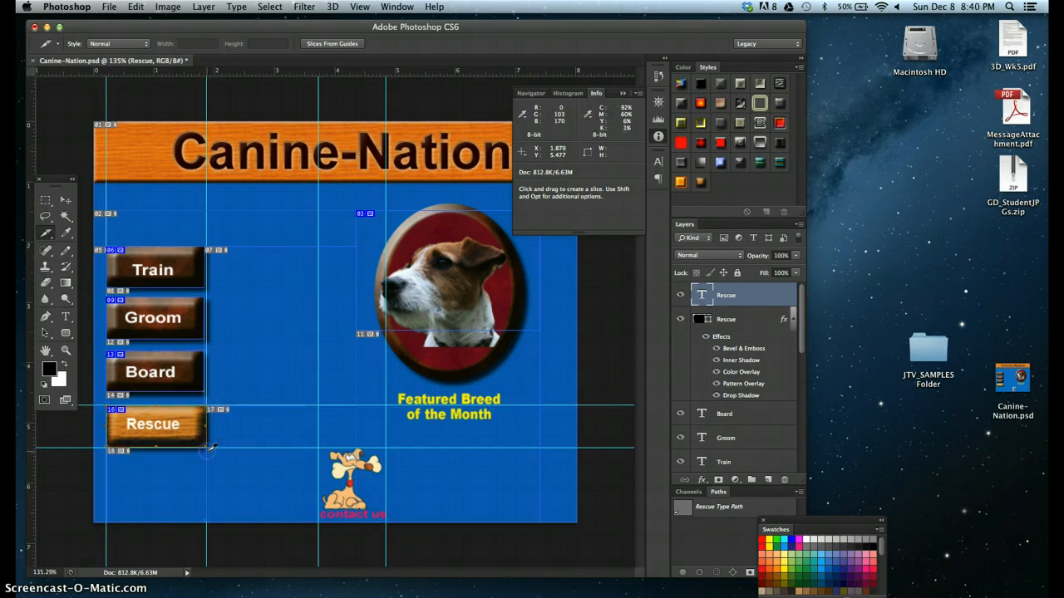
{"action": "double_click", "coordinate": [120, 408]}
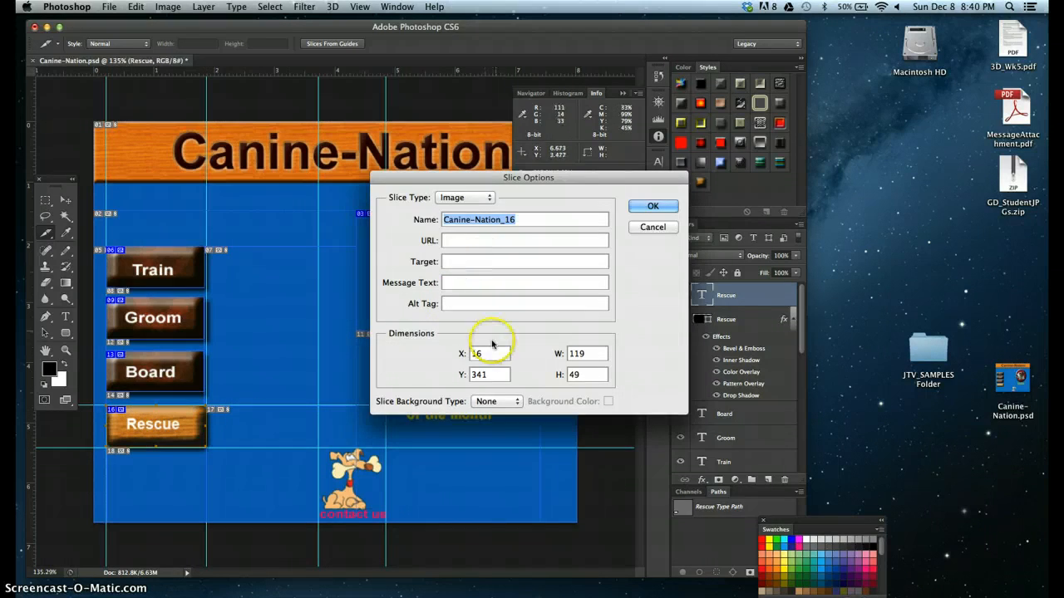
{"action": "left_click", "coordinate": [490, 353]}
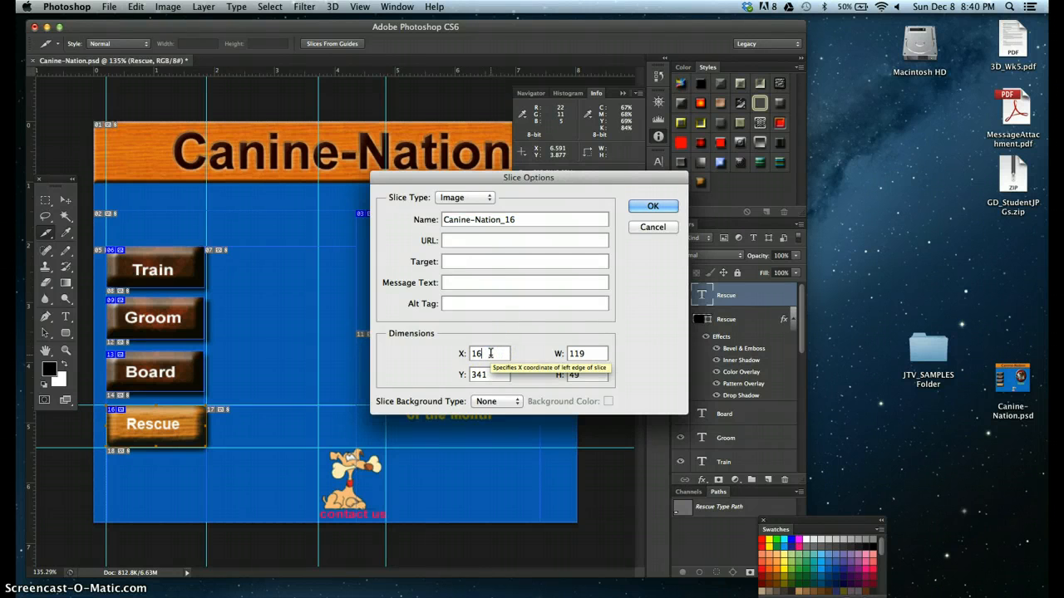
{"action": "key", "text": "BackSpace"}
{"action": "type", "text": "5"}
{"action": "left_click", "coordinate": [491, 374]}
{"action": "key", "text": "BackSpace"}
{"action": "type", "text": "0"}
{"action": "left_click", "coordinate": [635, 207]}
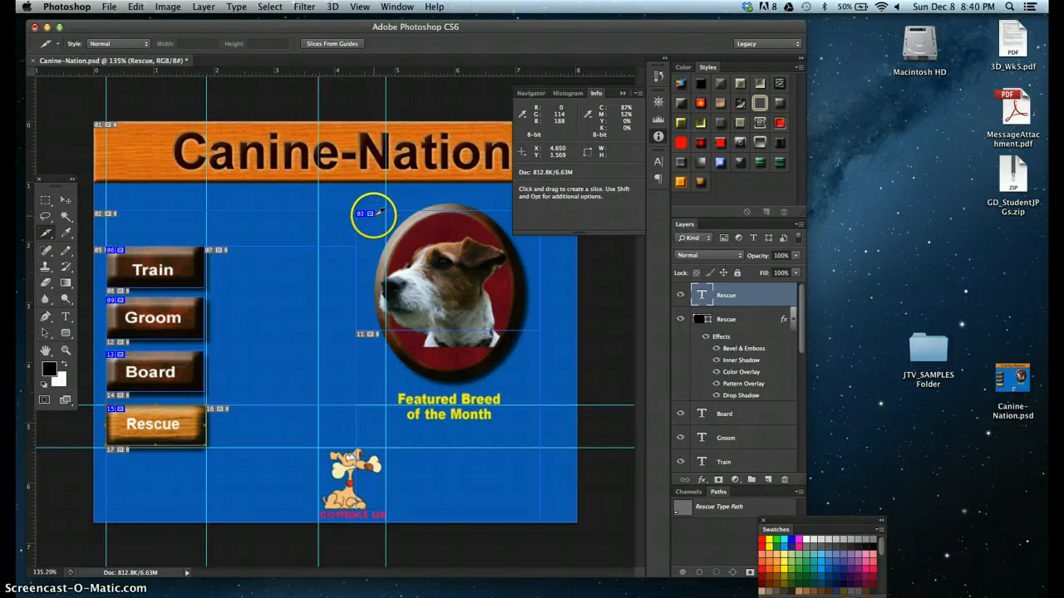
Move the existing slice over the dog portrait to X 320, Y 90 using the Slice Select tool and its slice options.
{"action": "left_click", "coordinate": [50, 236]}
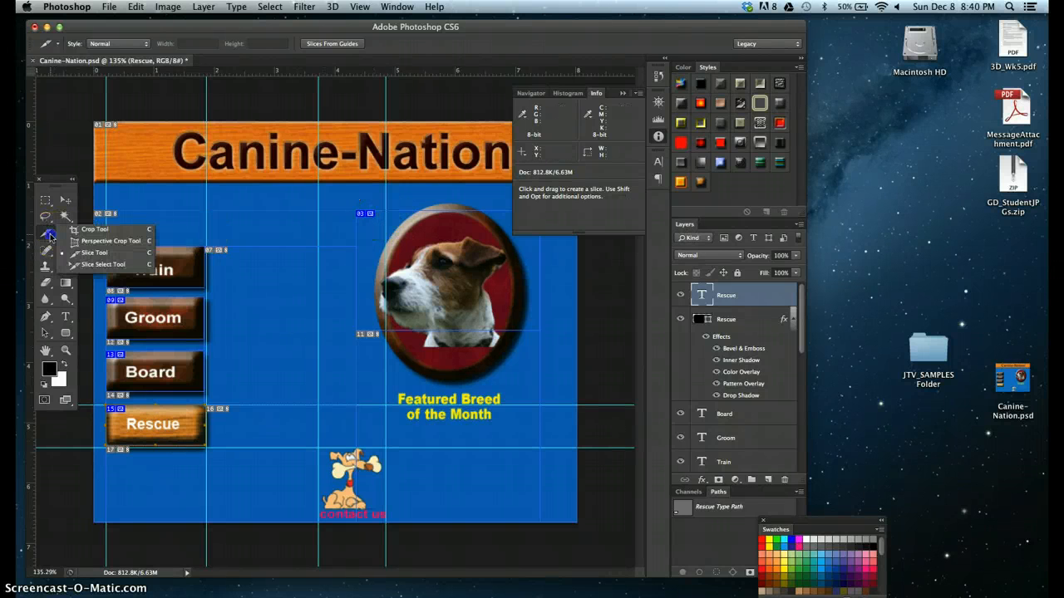
{"action": "left_click", "coordinate": [89, 265]}
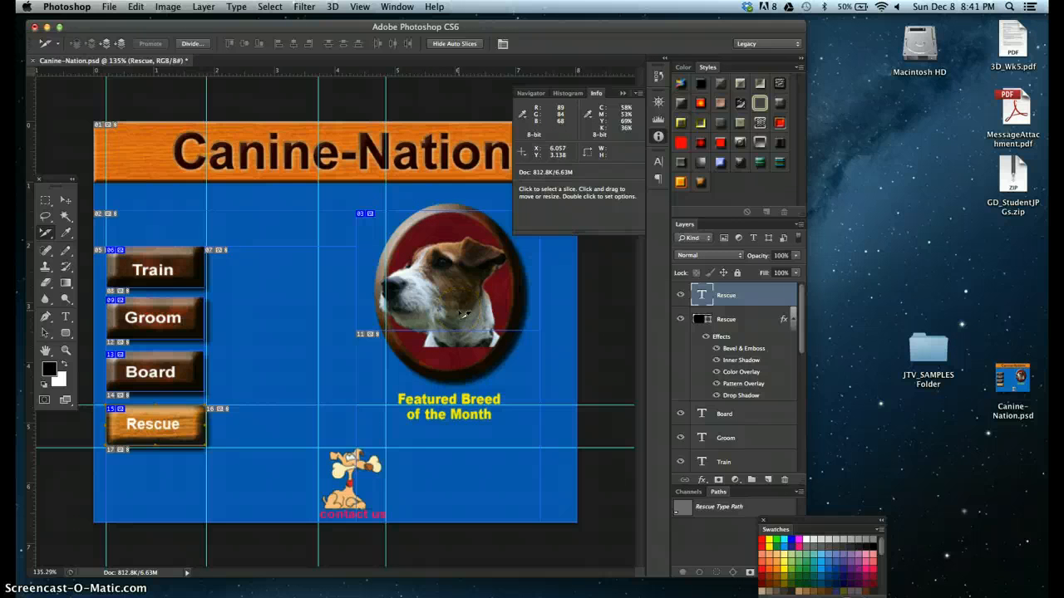
{"action": "double_click", "coordinate": [374, 214]}
{"action": "left_click_drag", "start_coordinate": [496, 353], "coordinate": [458, 351]}
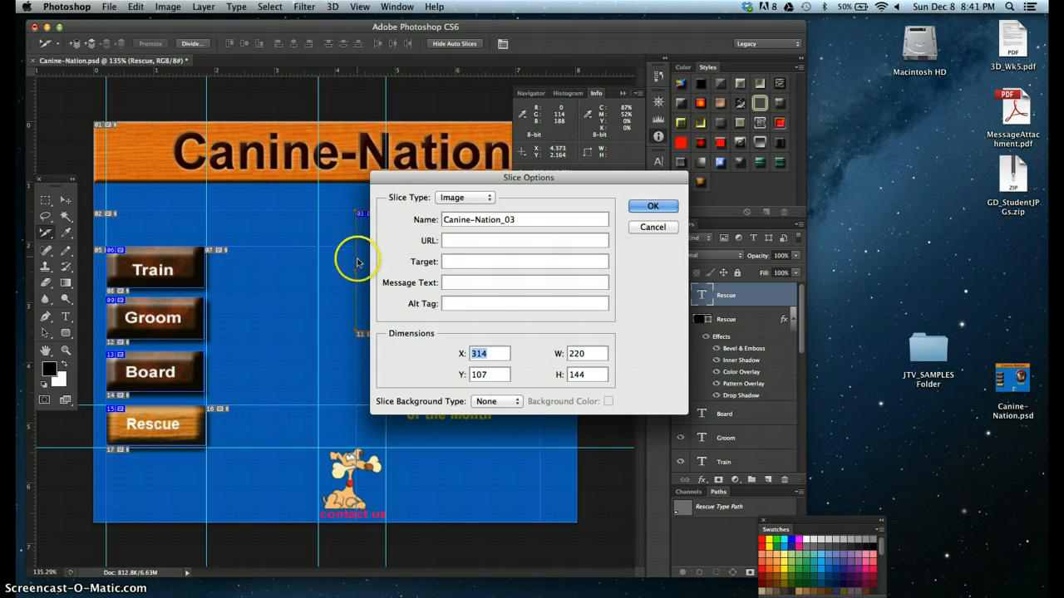
{"action": "left_click_drag", "start_coordinate": [493, 383], "coordinate": [440, 374]}
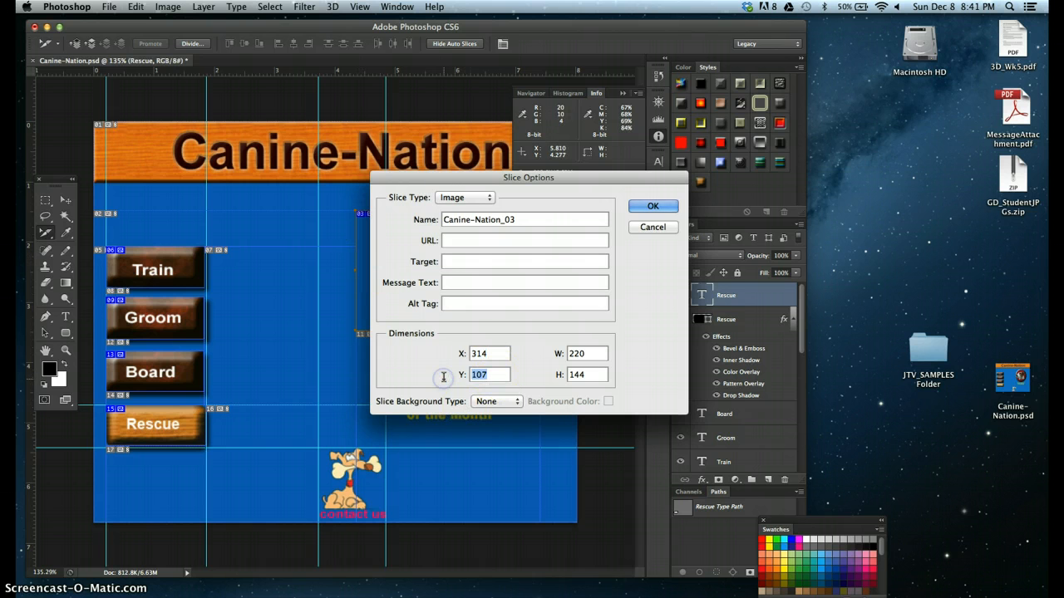
{"action": "type", "text": "90"}
{"action": "left_click", "coordinate": [499, 377]}
{"action": "left_click", "coordinate": [487, 355]}
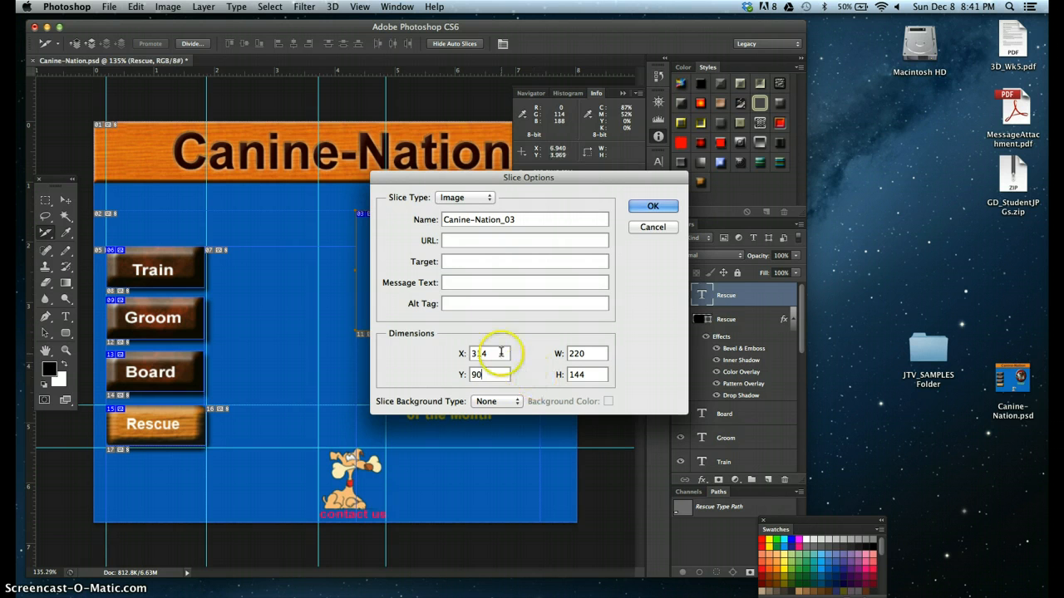
{"action": "left_click_drag", "start_coordinate": [487, 354], "coordinate": [461, 356]}
{"action": "type", "text": "320"}
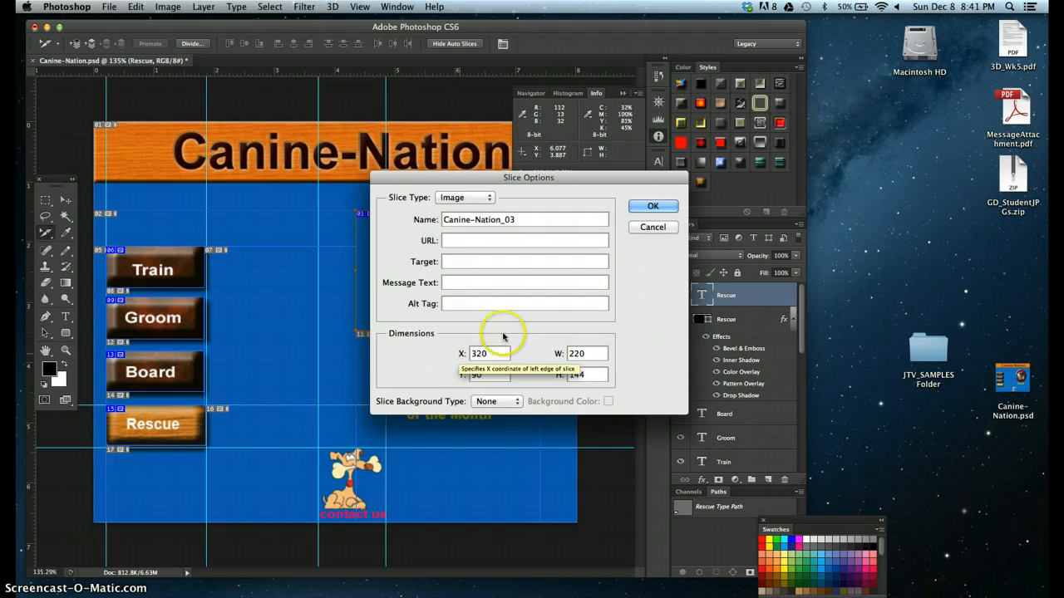
{"action": "left_click", "coordinate": [651, 208]}
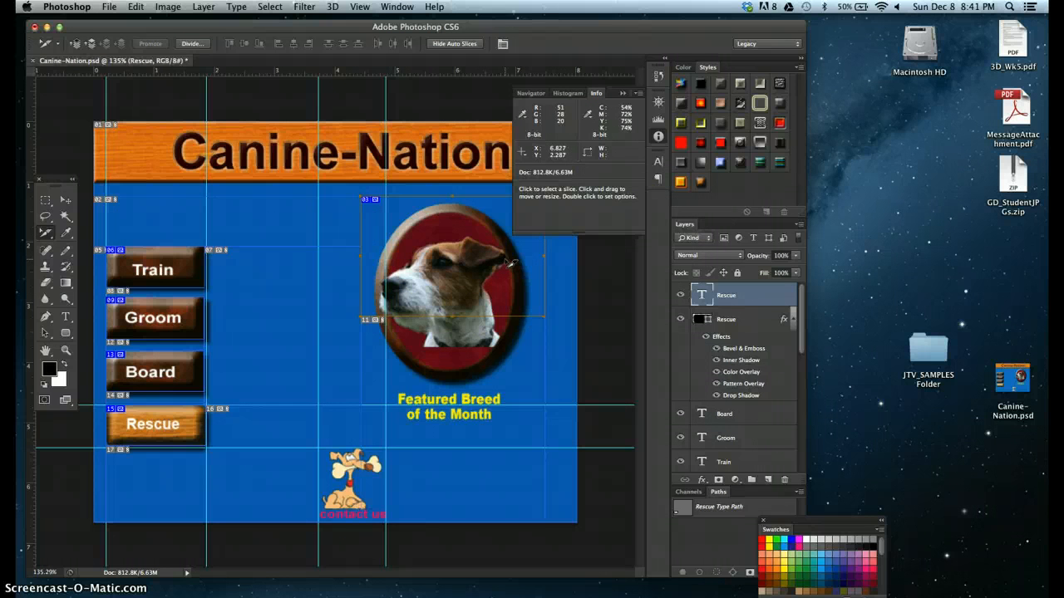
{"action": "left_click", "coordinate": [374, 199]}
{"action": "double_click", "coordinate": [382, 203]}
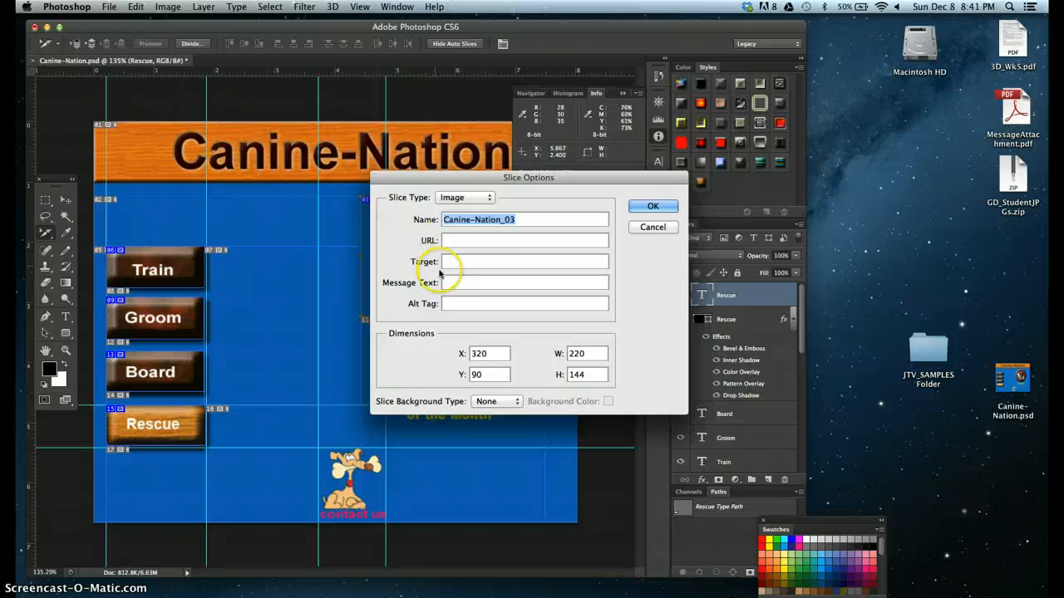
{"action": "left_click", "coordinate": [469, 241]}
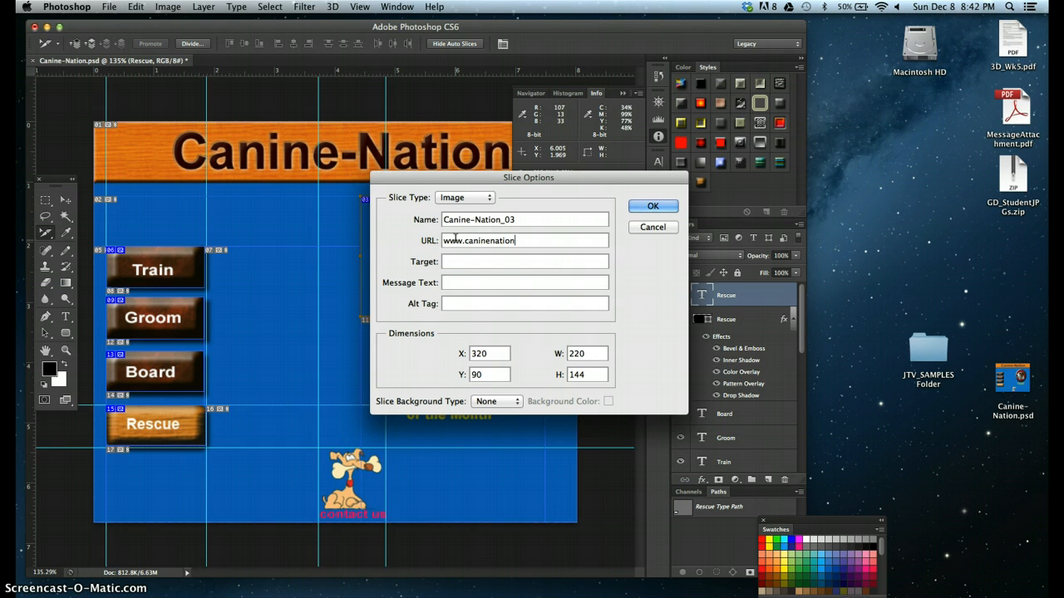
{"action": "type", "text": "com/jackrussell_faq."}
{"action": "type", "text": "html"}
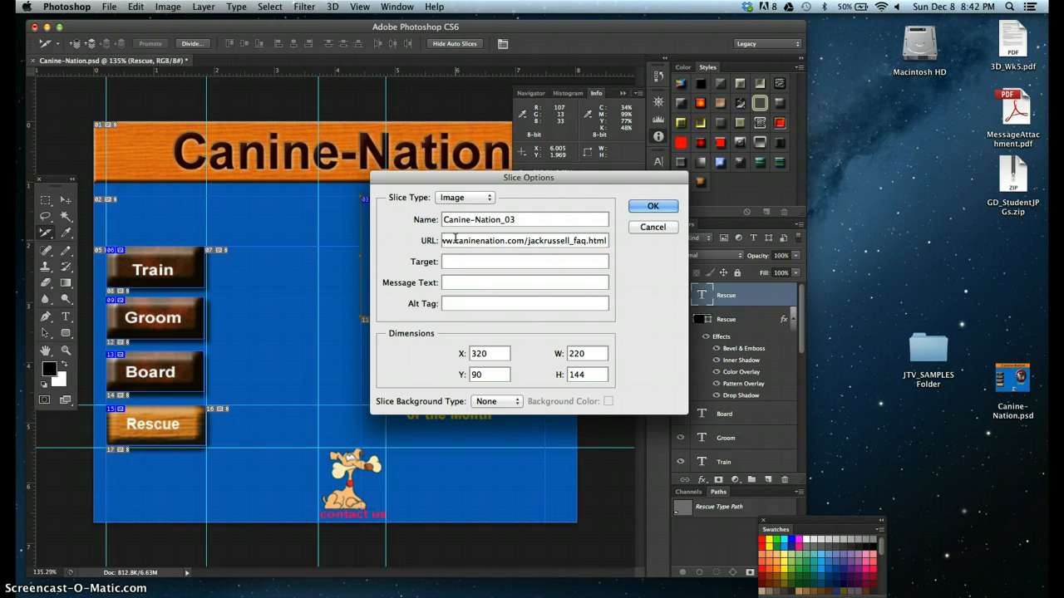
{"action": "left_click", "coordinate": [649, 207]}
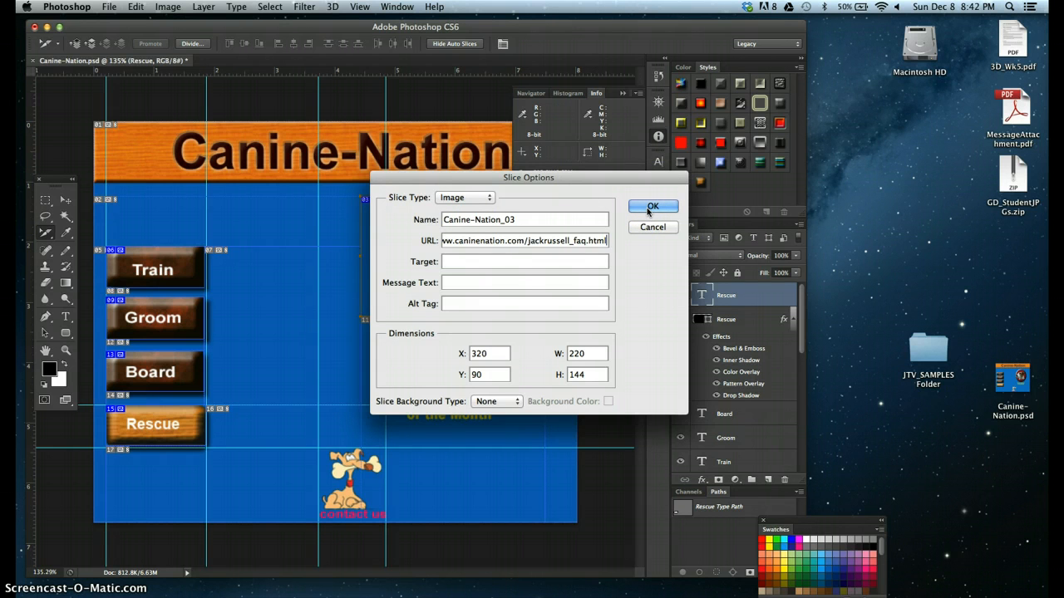
{"action": "left_click", "coordinate": [649, 208]}
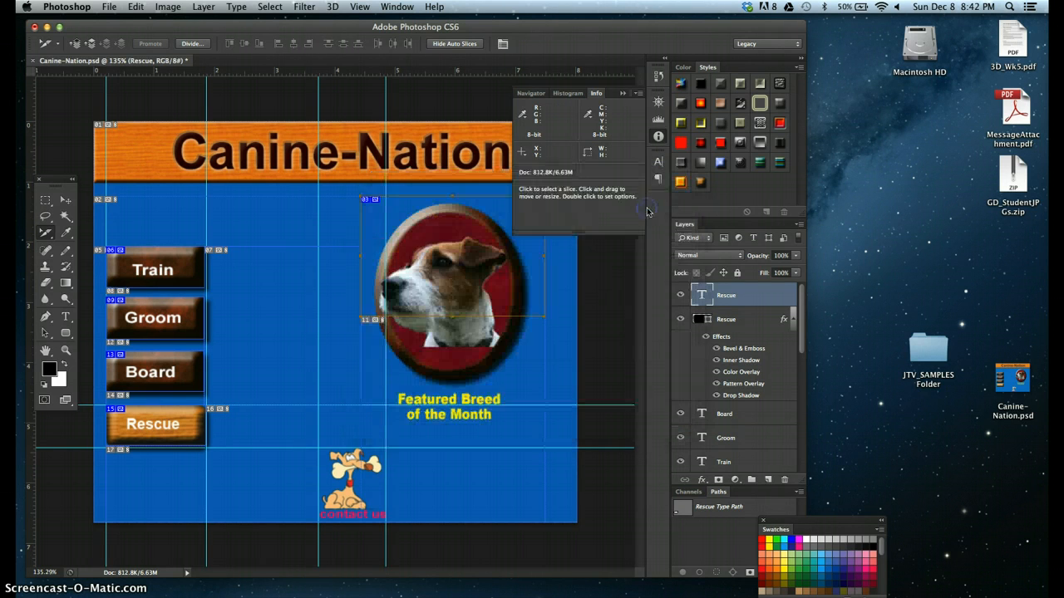
{"action": "left_click", "coordinate": [458, 263]}
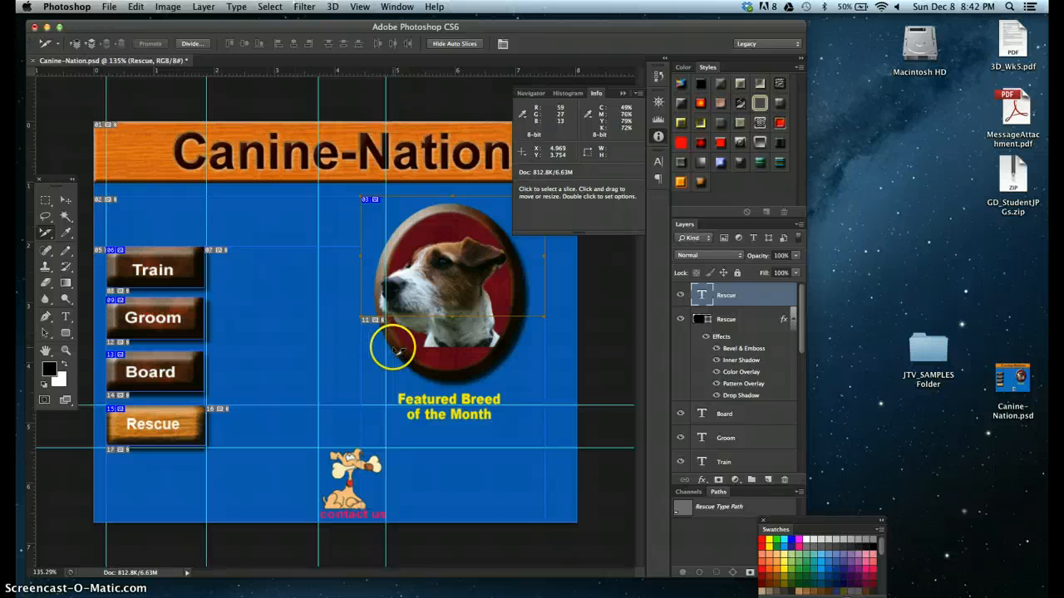
Hide the rulers and the slice outlines in the document view.
{"action": "left_click", "coordinate": [360, 6]}
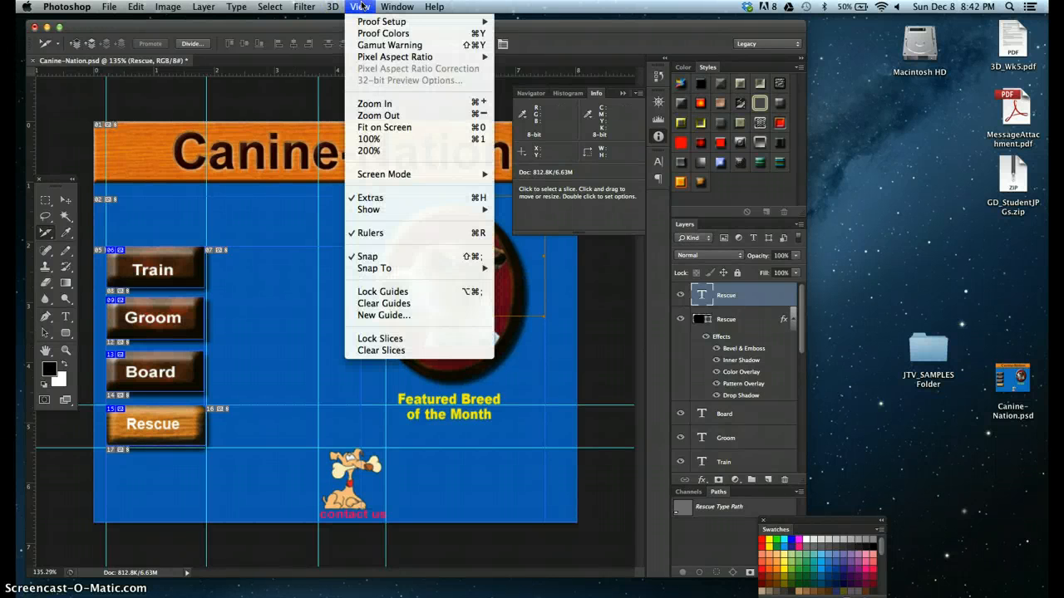
{"action": "left_click", "coordinate": [378, 234]}
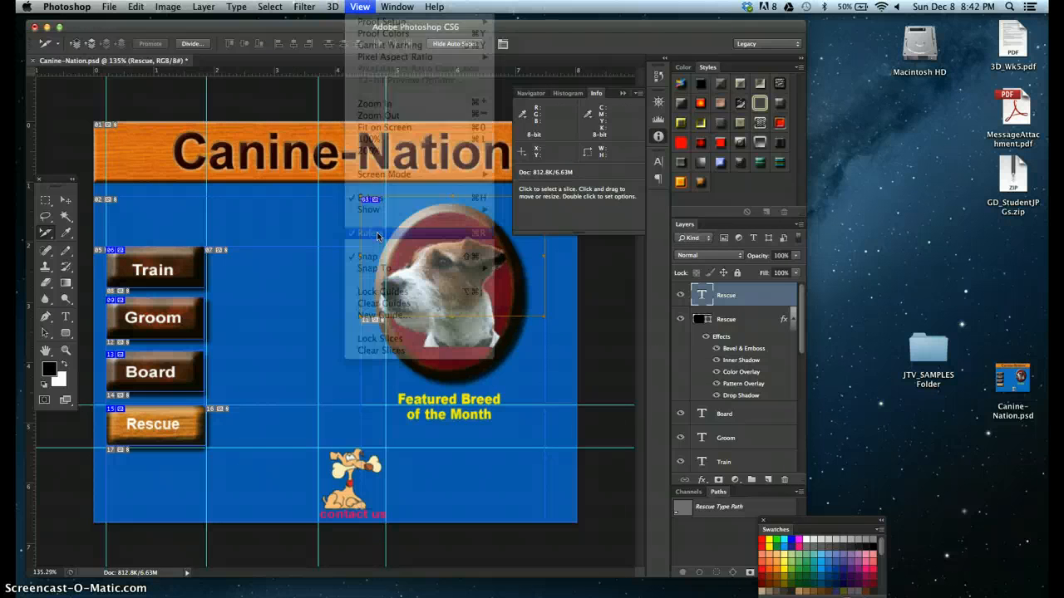
{"action": "left_click", "coordinate": [359, 7]}
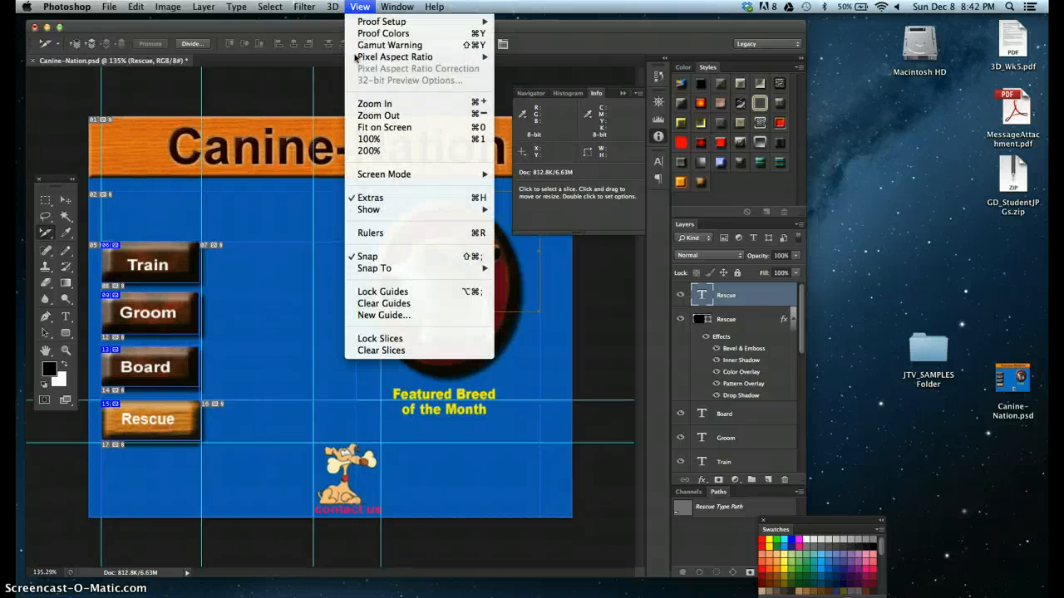
{"action": "mouse_move", "coordinate": [378, 270]}
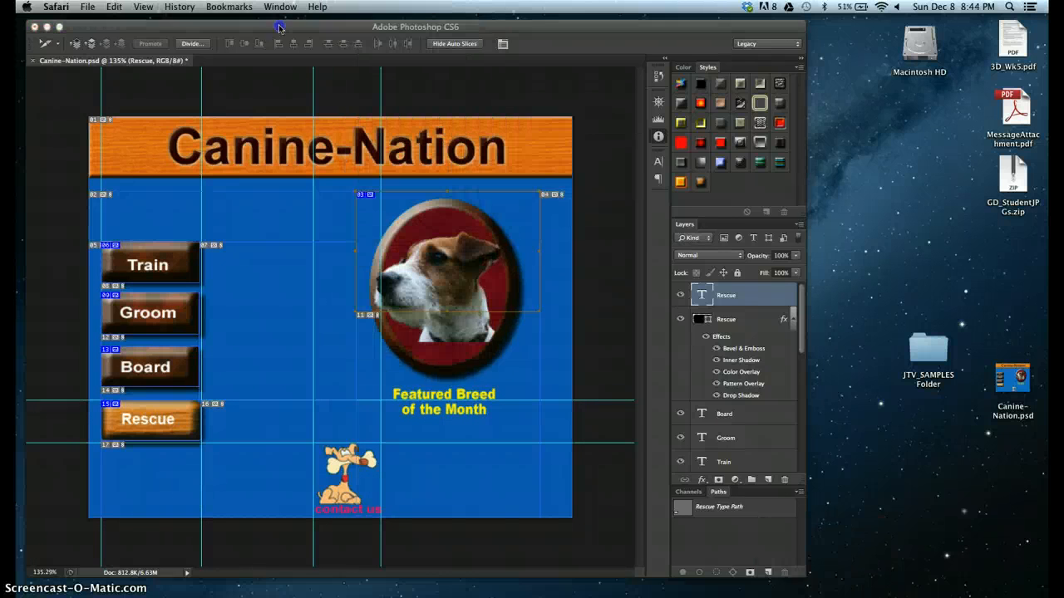
{"action": "left_click", "coordinate": [280, 25]}
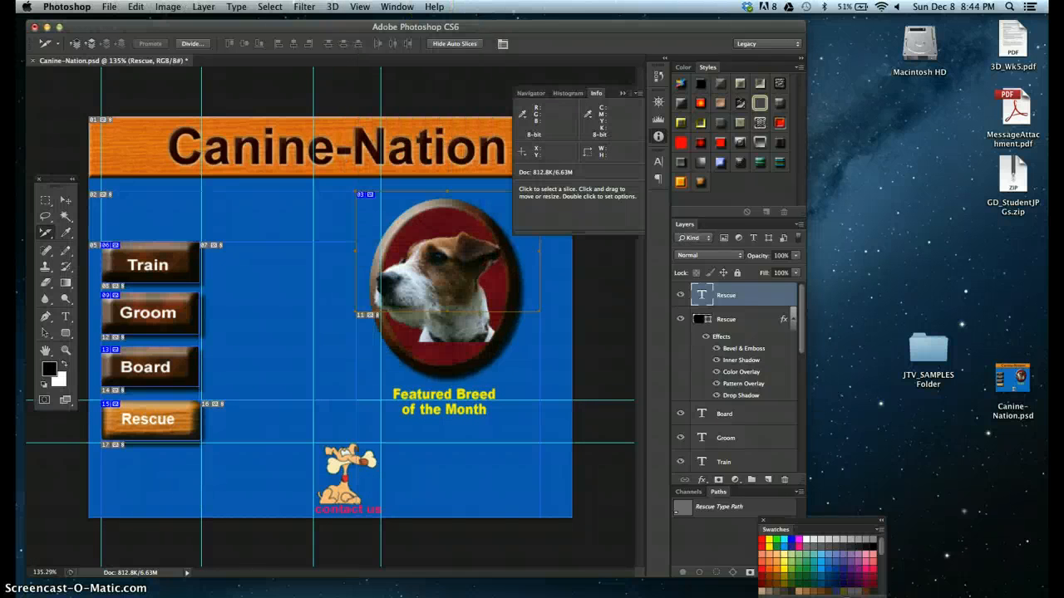
{"action": "left_click", "coordinate": [367, 7]}
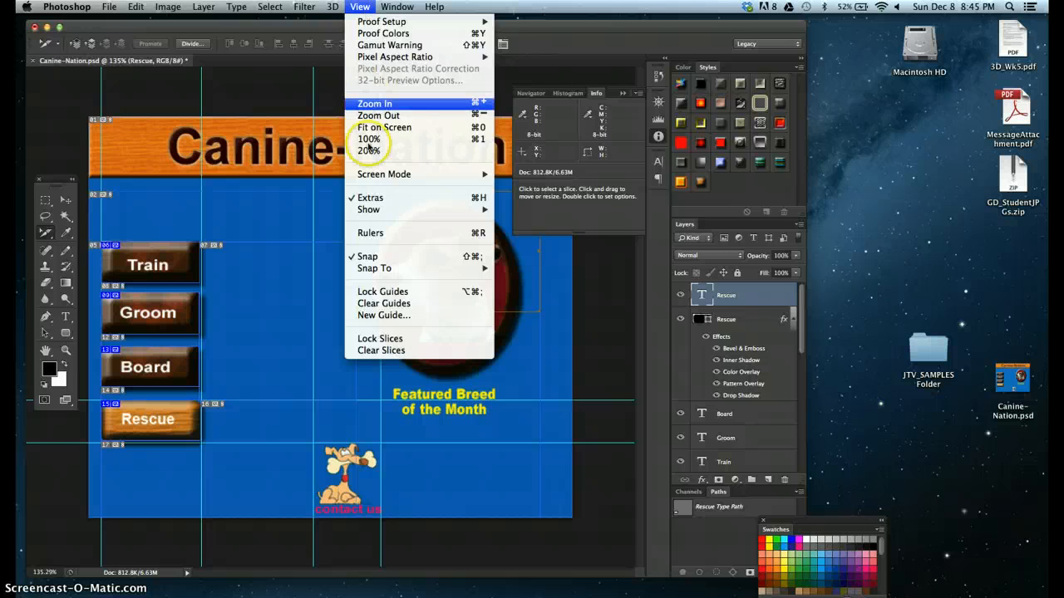
{"action": "mouse_move", "coordinate": [399, 210]}
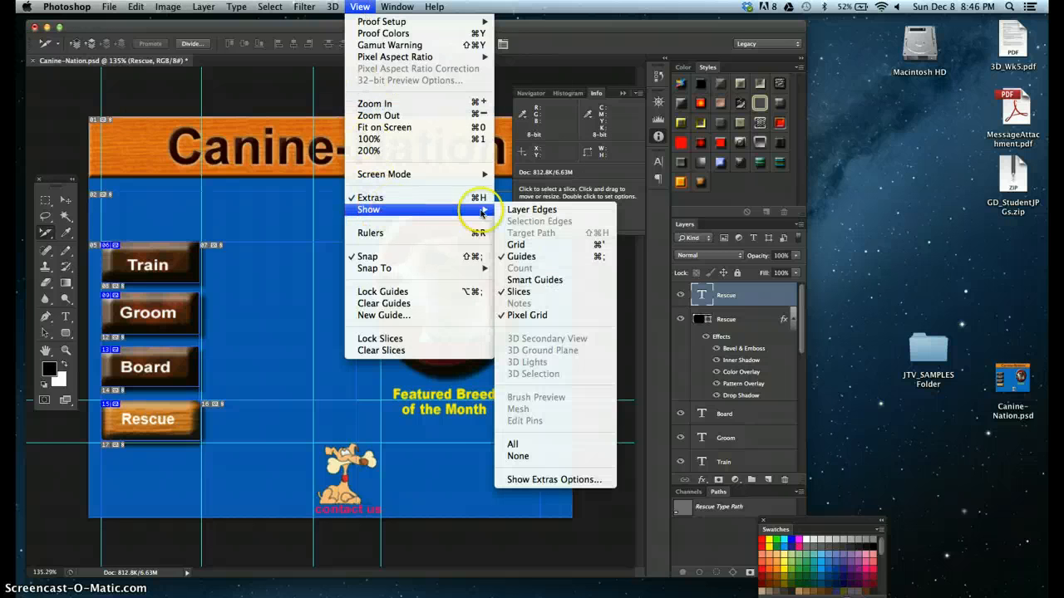
{"action": "left_click", "coordinate": [510, 293]}
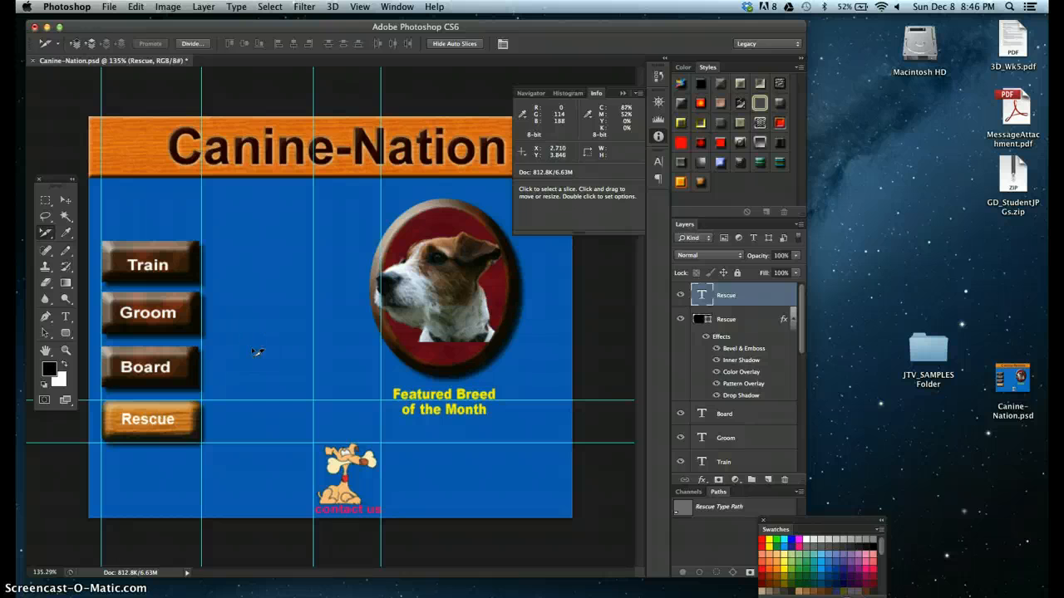
Save the Canine-Nation.psd document.
{"action": "left_click", "coordinate": [109, 7]}
{"action": "left_click", "coordinate": [119, 138]}
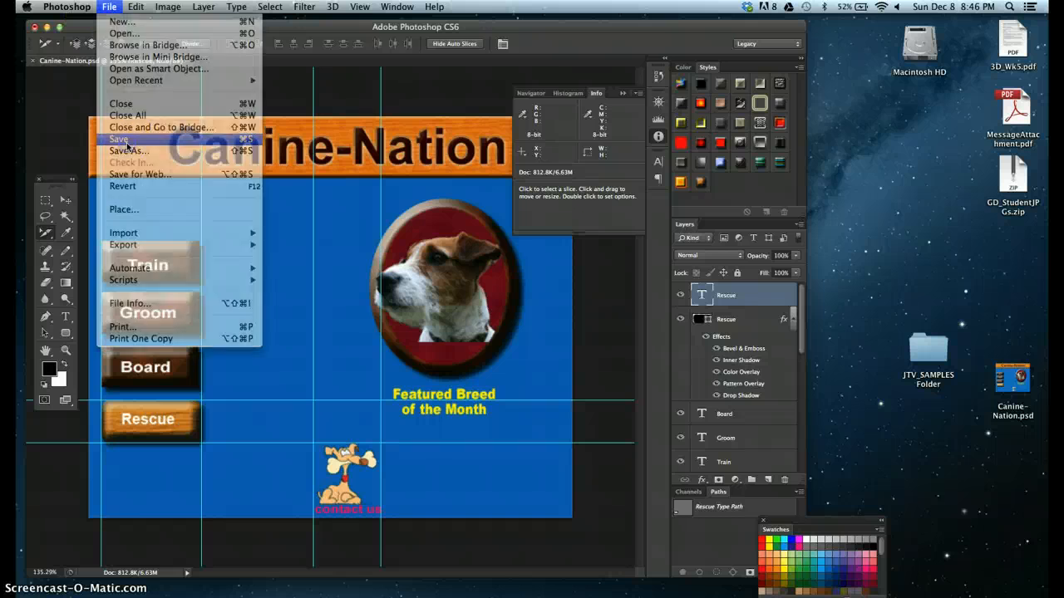